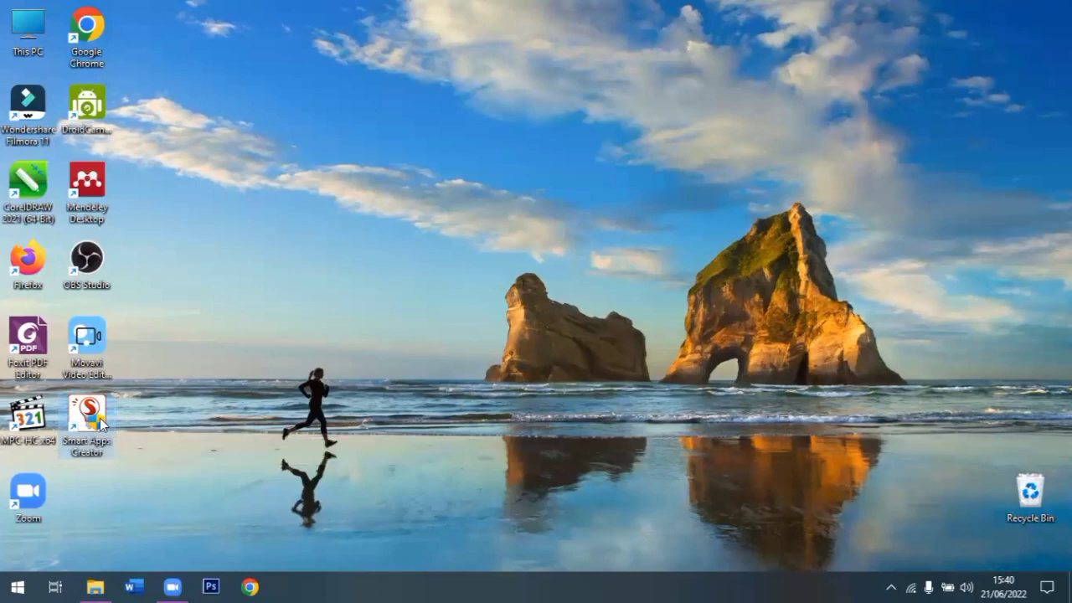
Start Smart Apps Creator and choose Android Phone with the Vertical orientation as the device for the new project
double_click(100, 425)
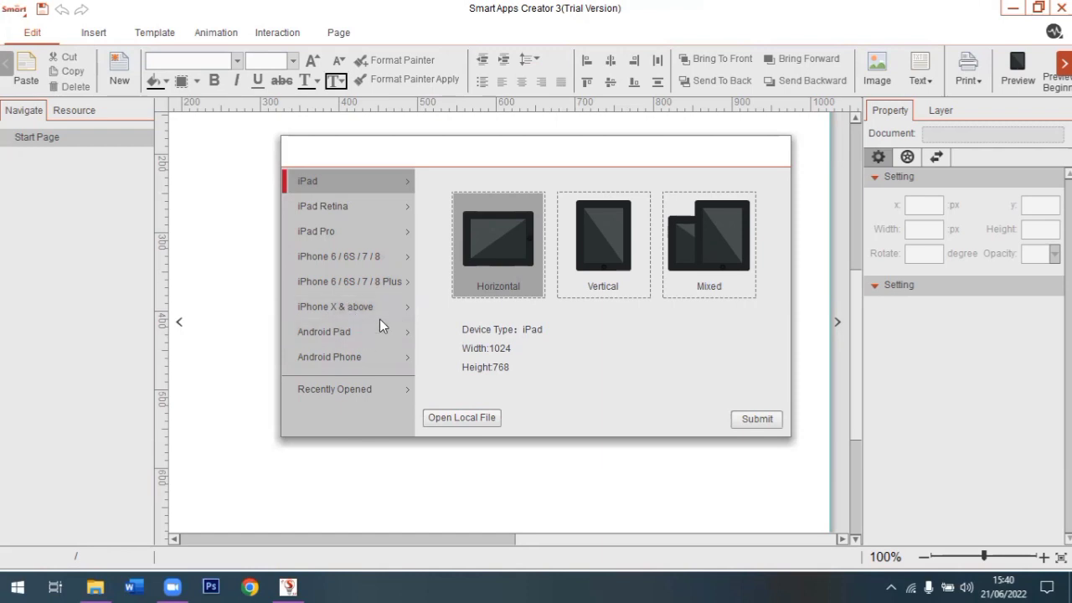
left_click(404, 363)
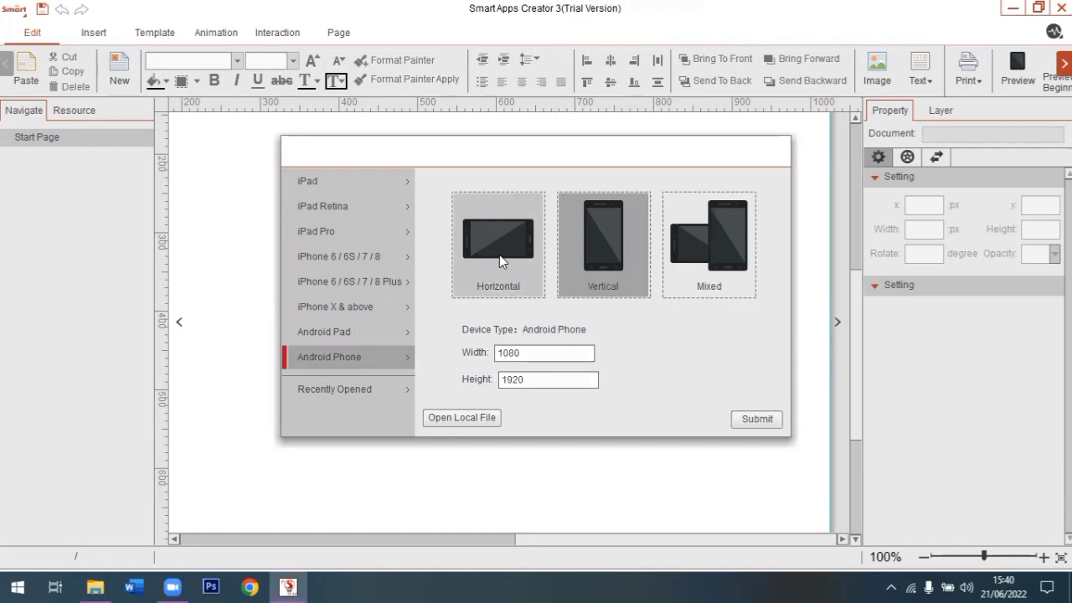
left_click(499, 256)
left_click(624, 250)
left_click(703, 257)
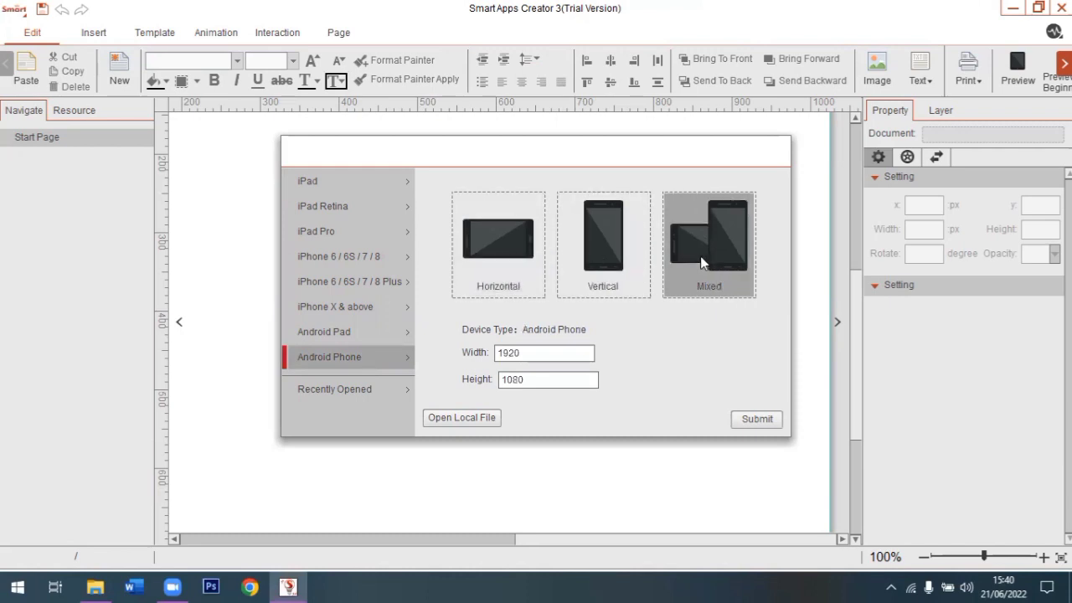
left_click(636, 254)
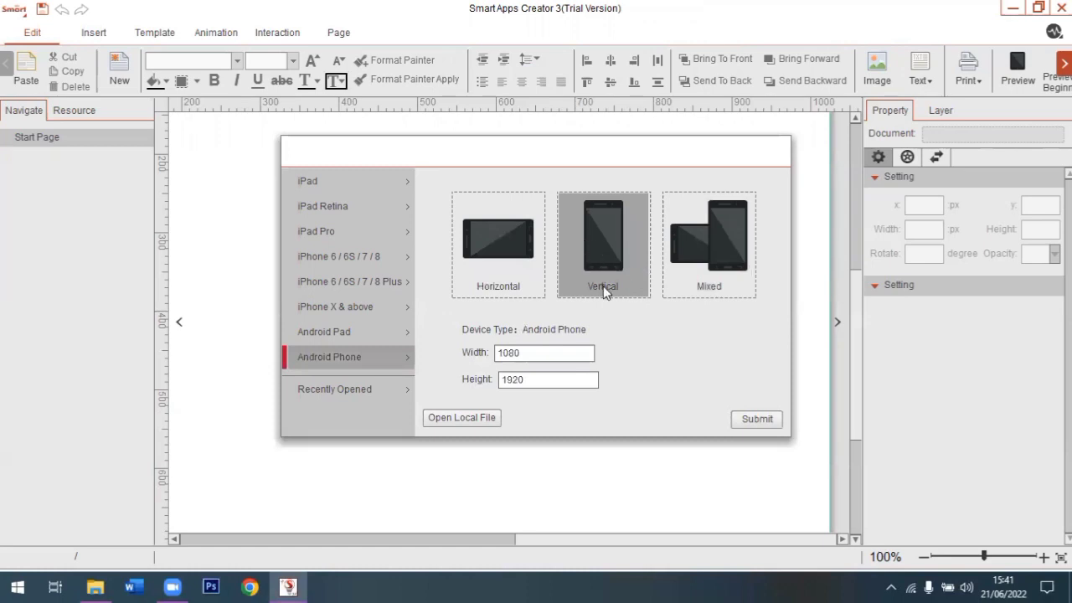
Keep the page size at 1080 wide by 1920 high and create the project
left_click_drag(549, 352, 480, 353)
left_click(525, 355)
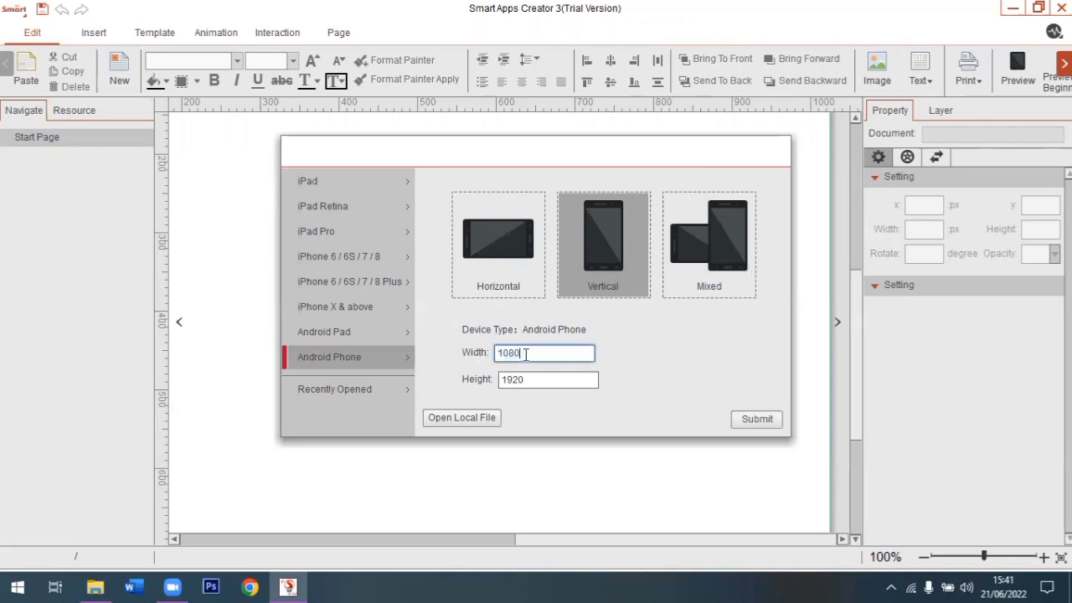
double_click(525, 353)
double_click(531, 379)
left_click(525, 352)
left_click_drag(517, 353, 486, 350)
left_click_drag(542, 380, 497, 385)
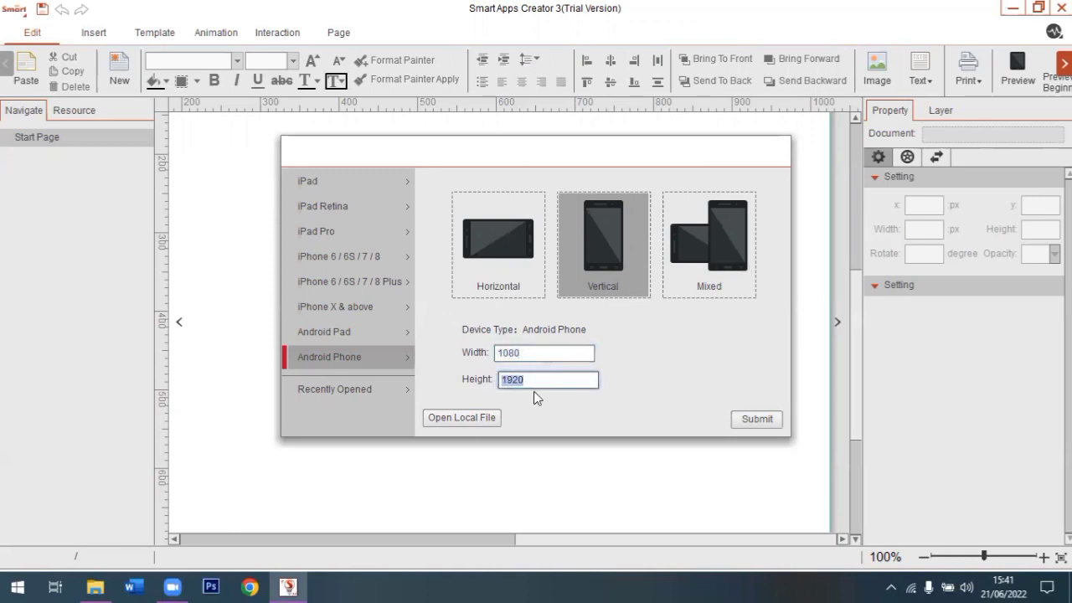
left_click(741, 420)
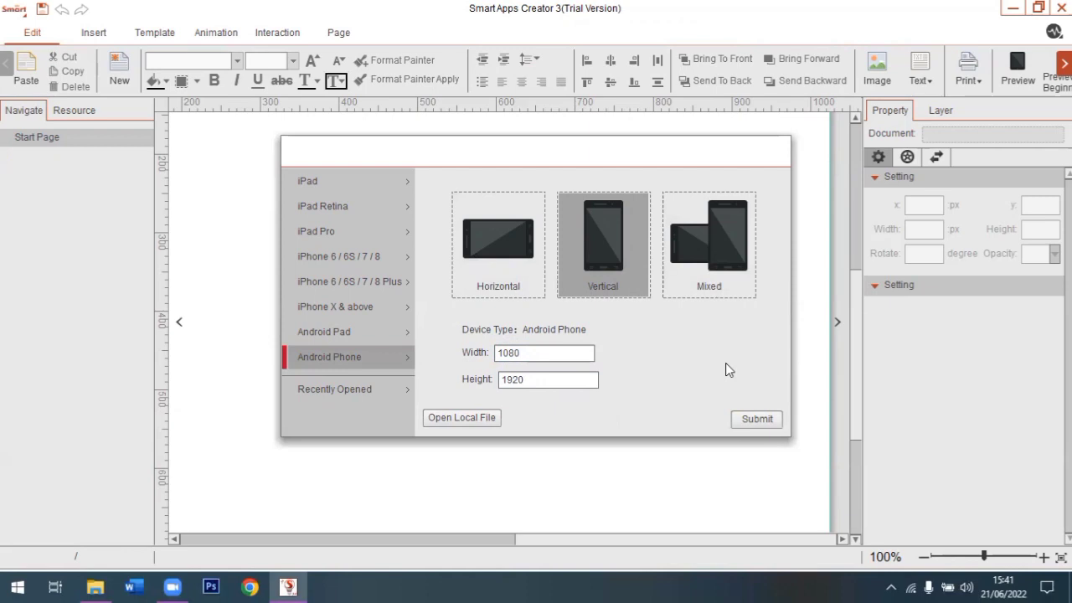
left_click(746, 420)
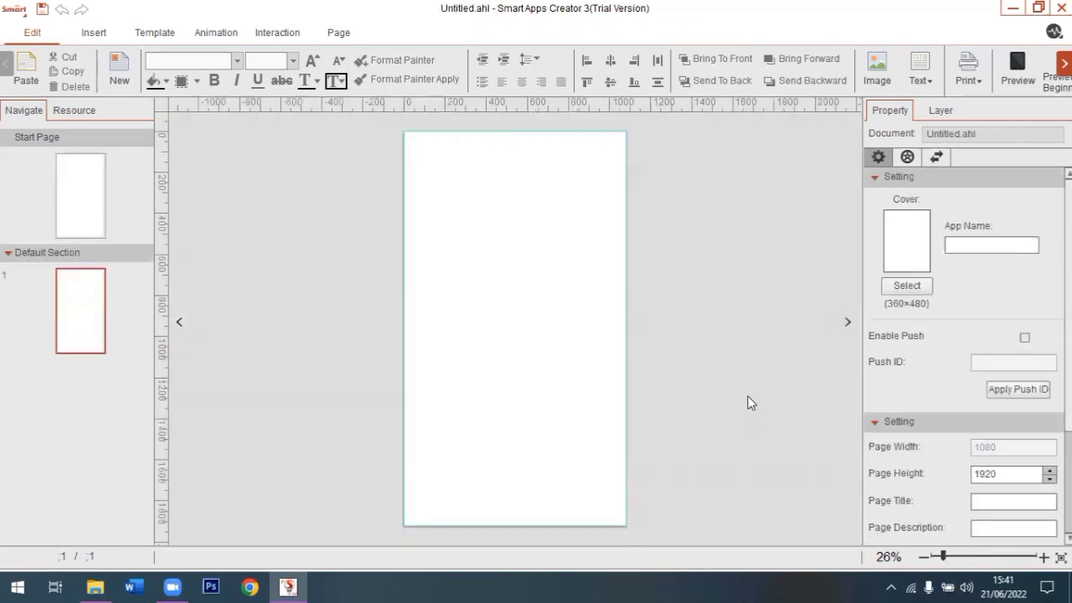
Browse for an image to insert on the Default Section page, showing the Documents folder with larger thumbnails
left_click(71, 196)
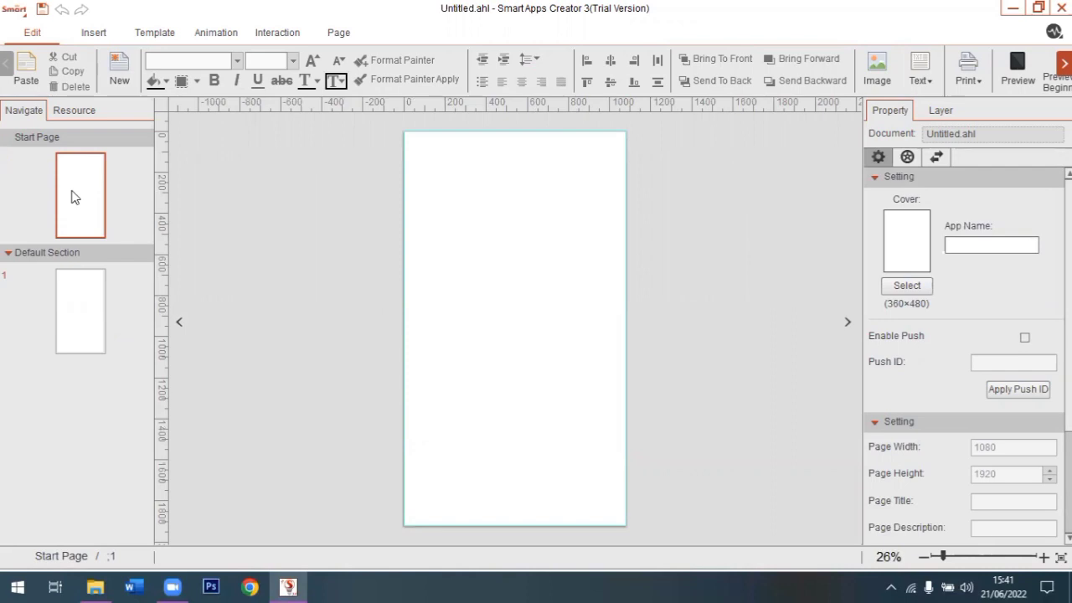
left_click(86, 305)
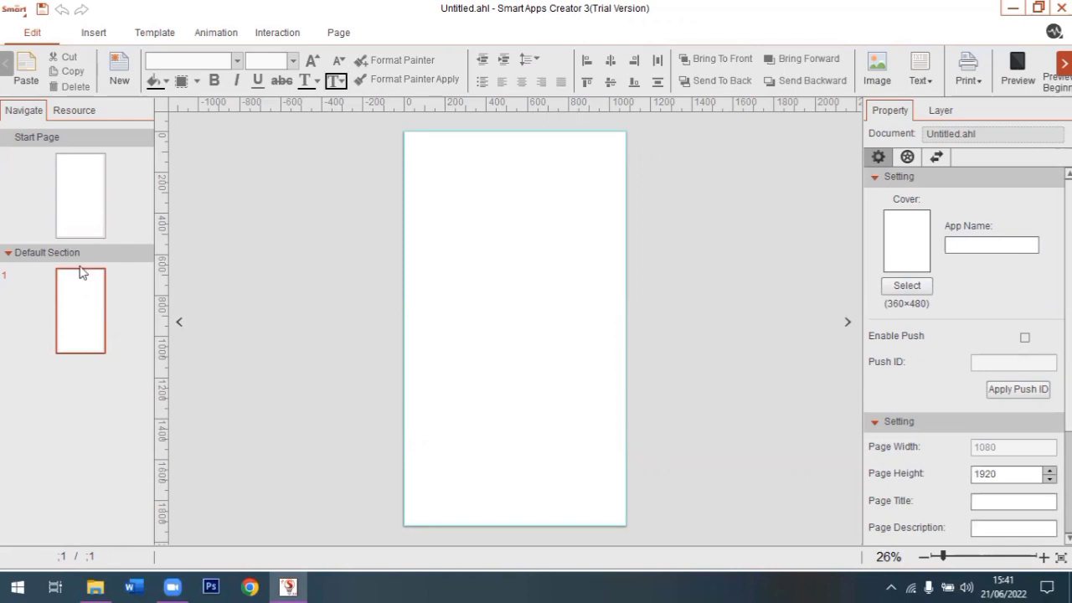
left_click(78, 39)
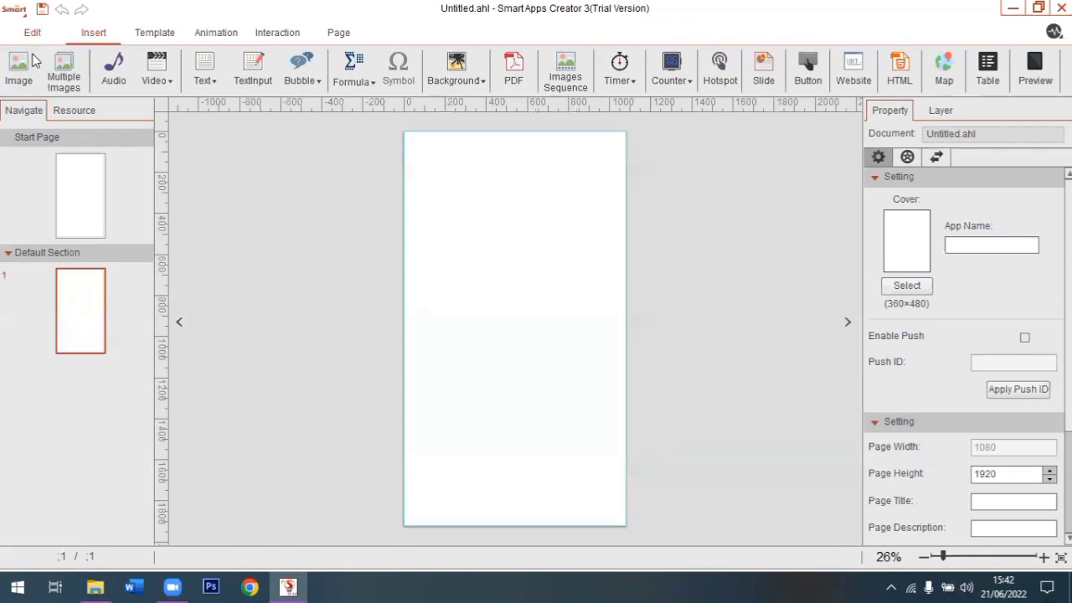
left_click(34, 60)
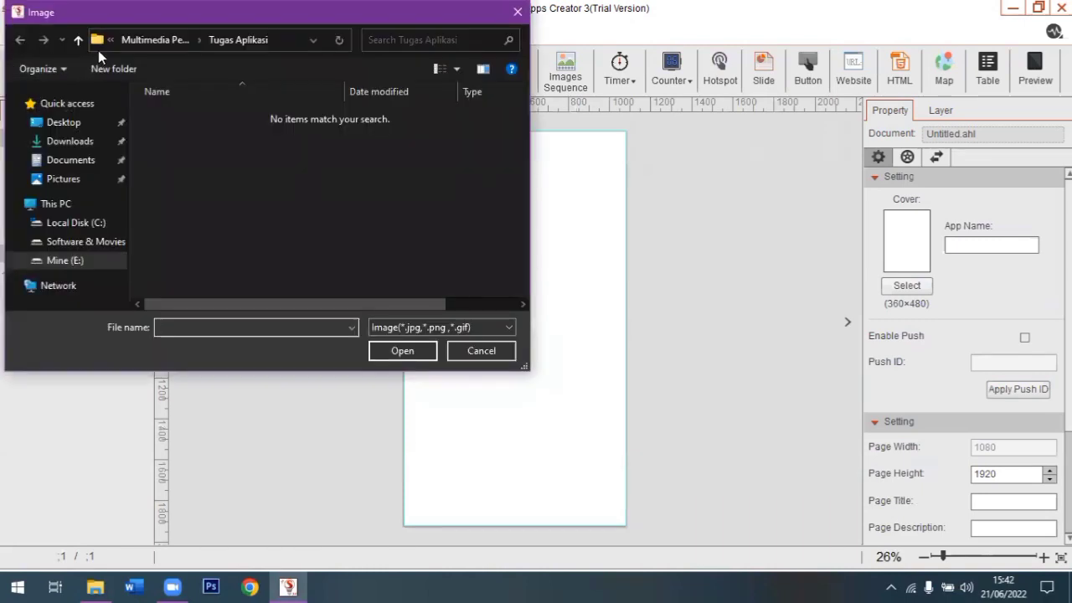
left_click(60, 162)
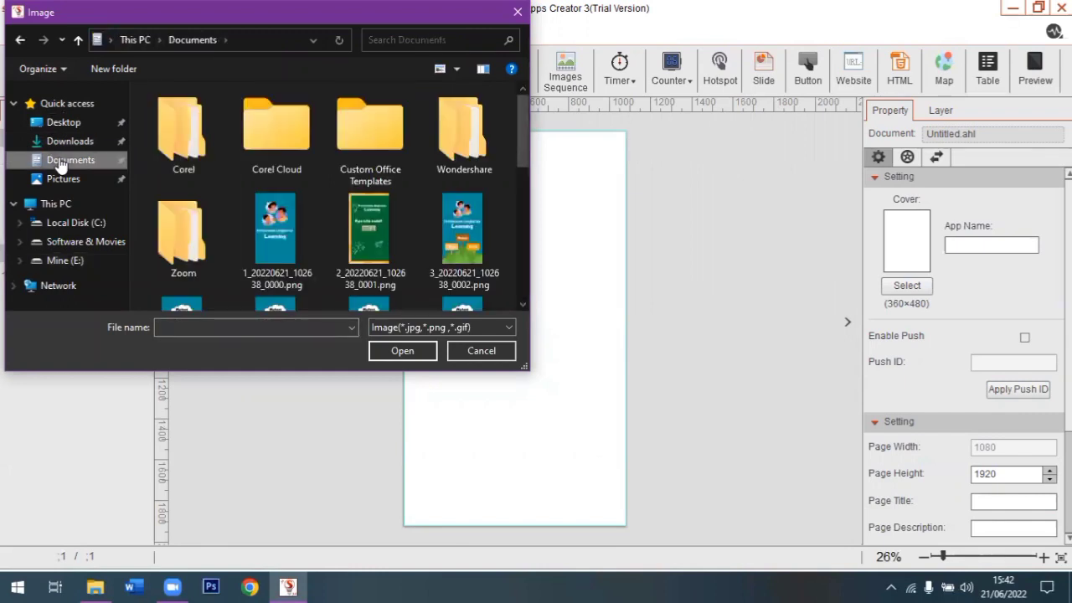
scroll(300, 210, "down", 2)
left_click(456, 71)
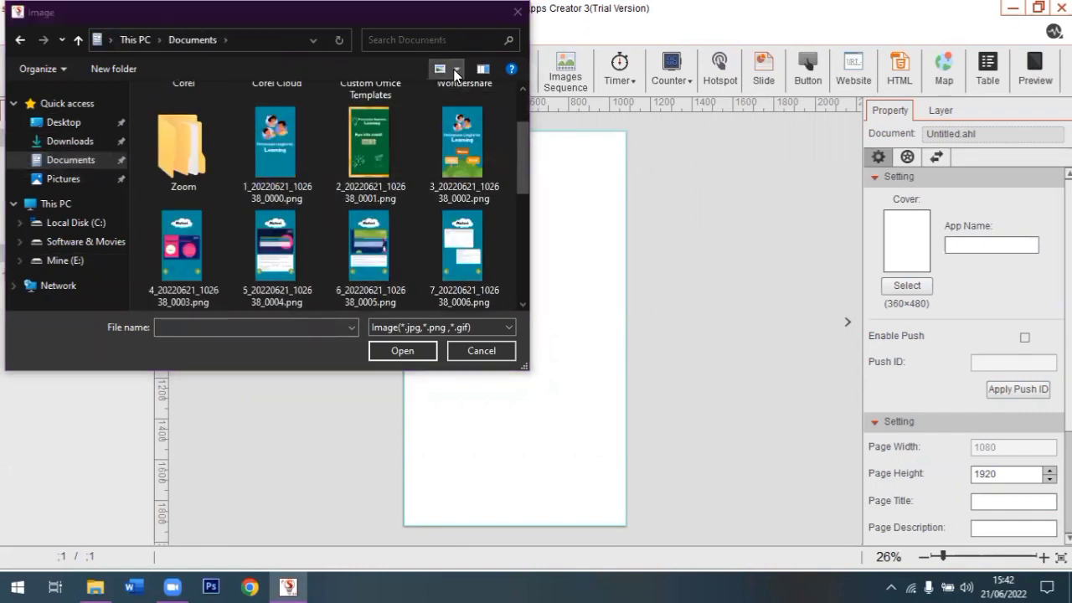
left_click(452, 38)
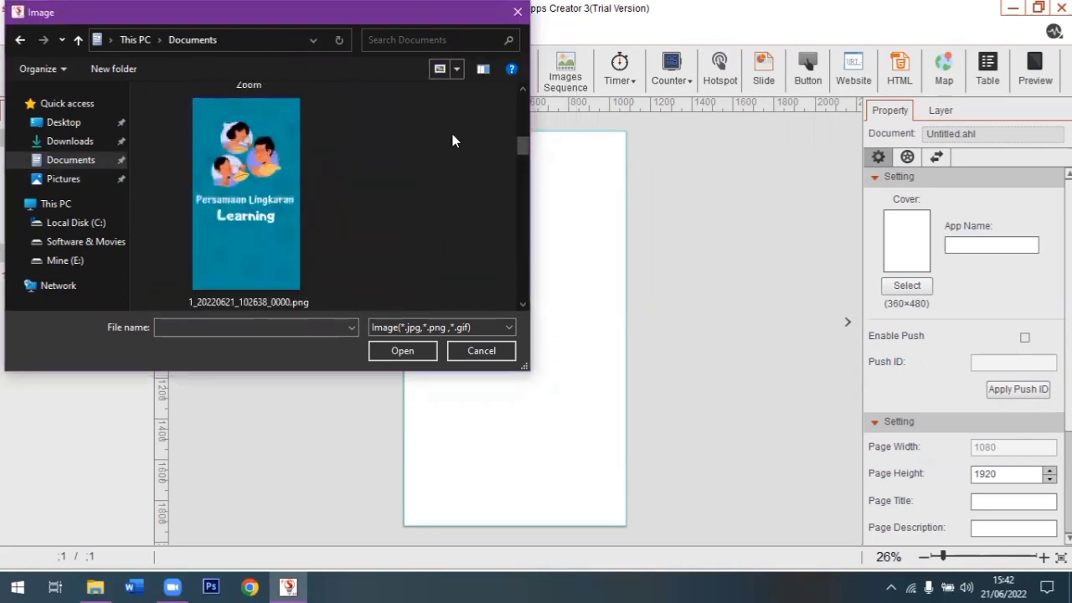
Examine the prepared page images in the Documents folder, from the opening screen to the quiz explanations, and close the file selection without inserting any
scroll(452, 141, "down", 4)
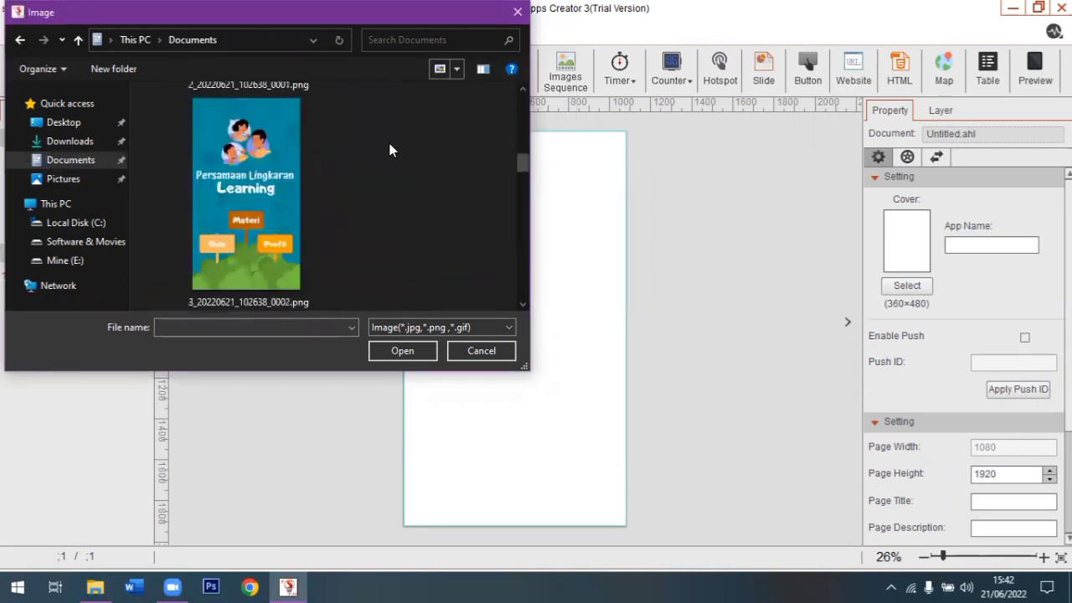
scroll(389, 147, "down", 5)
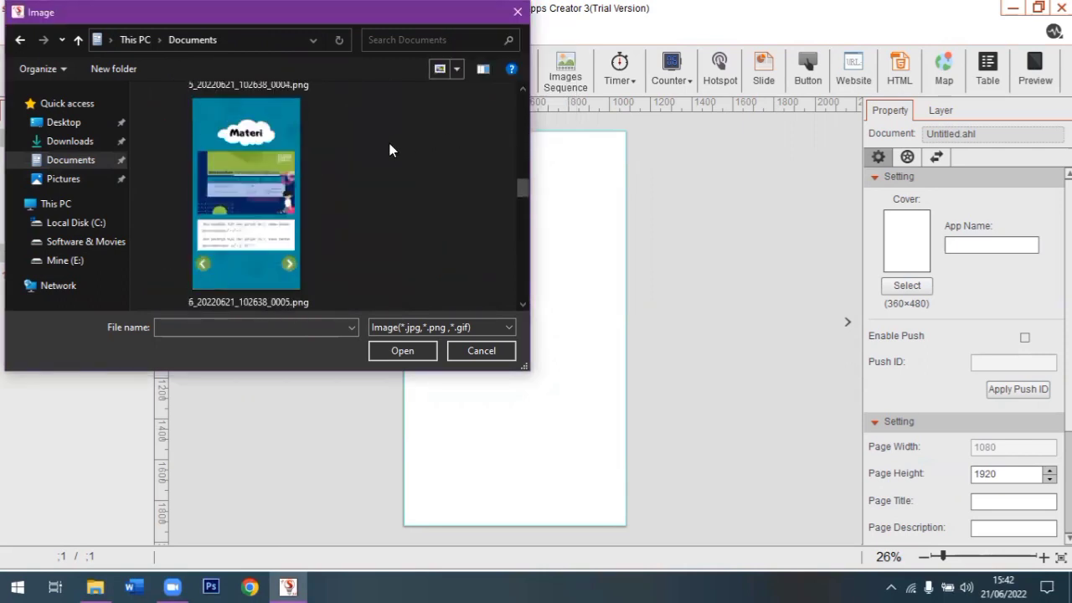
scroll(389, 146, "down", 5)
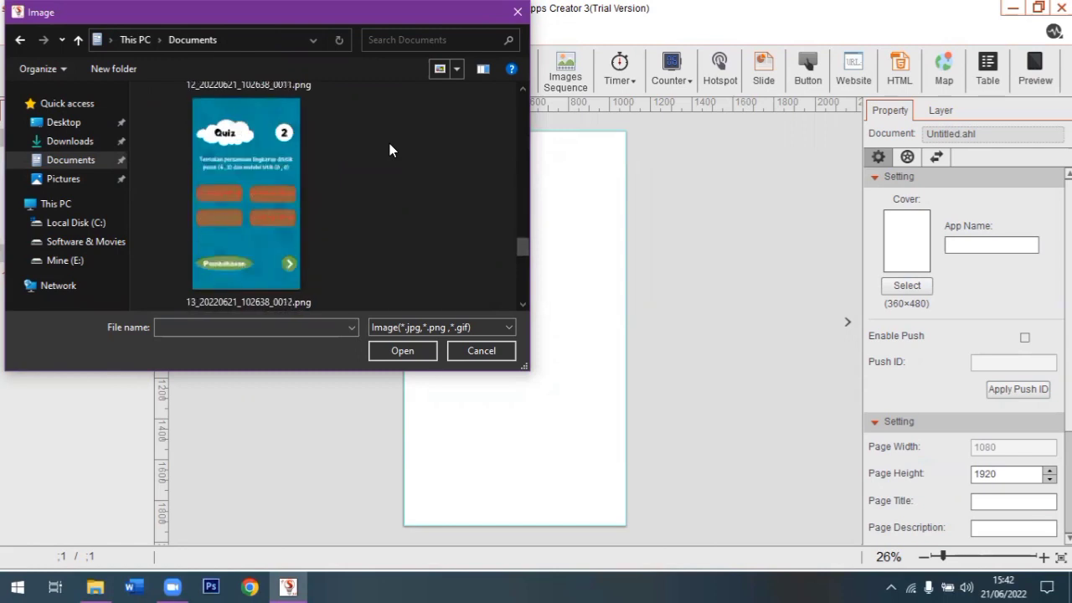
scroll(390, 144, "down", 5)
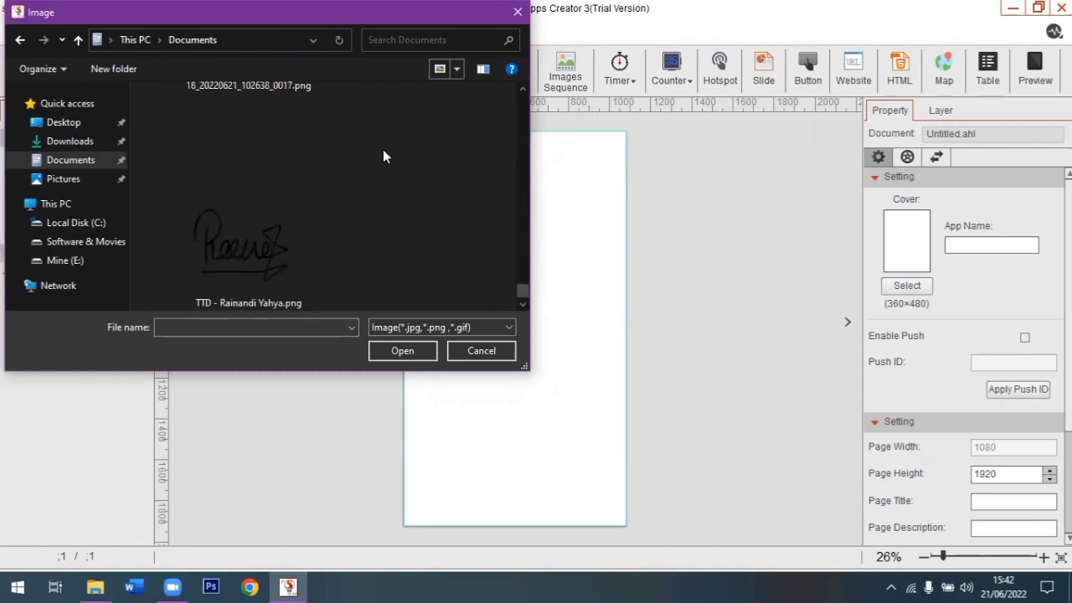
scroll(383, 156, "up", 3)
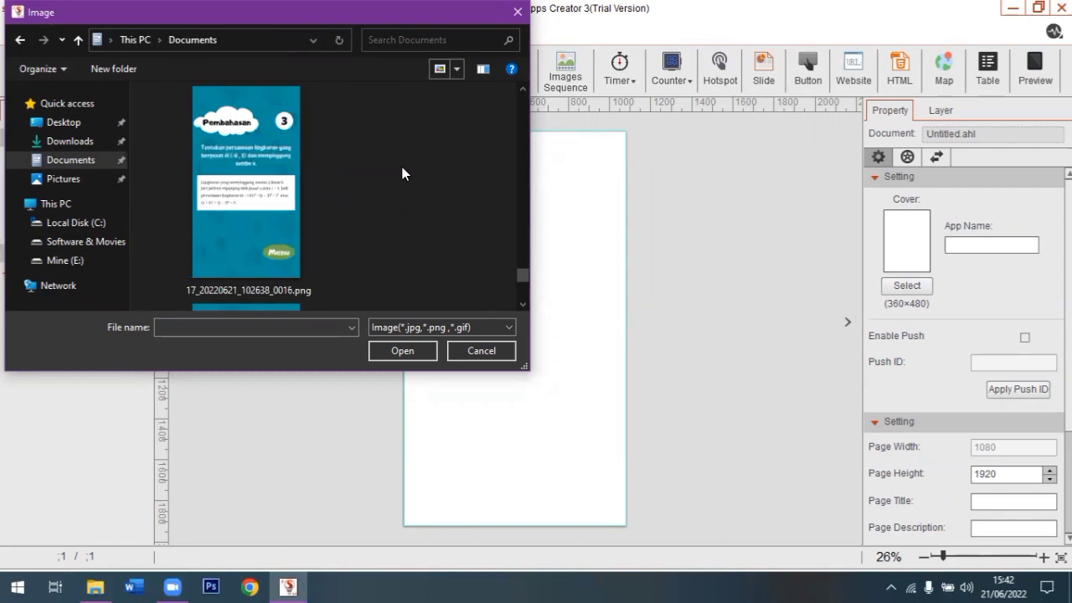
scroll(402, 173, "up", 5)
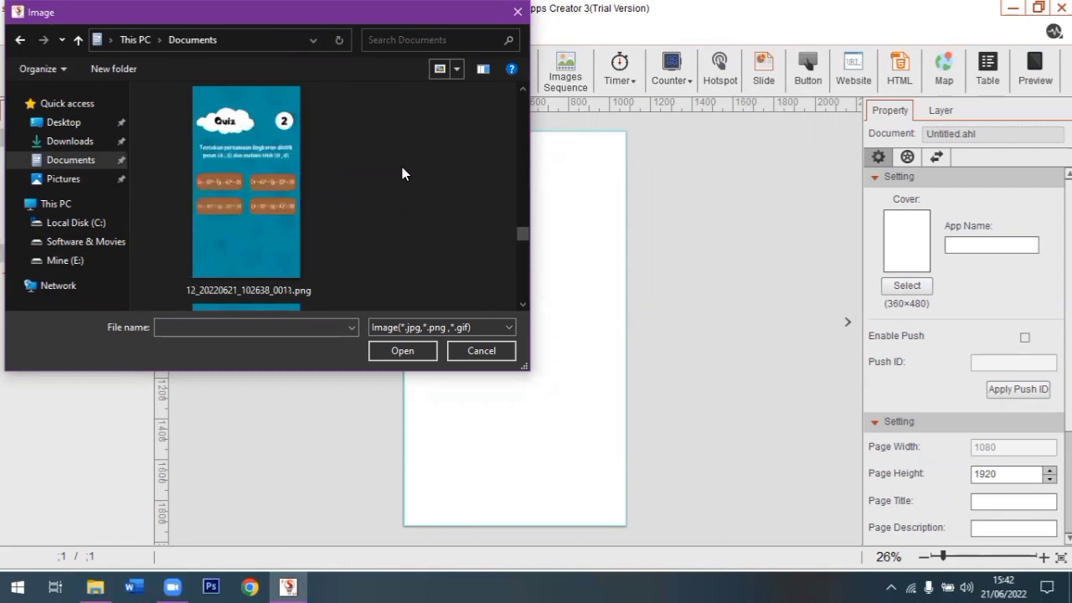
scroll(402, 174, "up", 5)
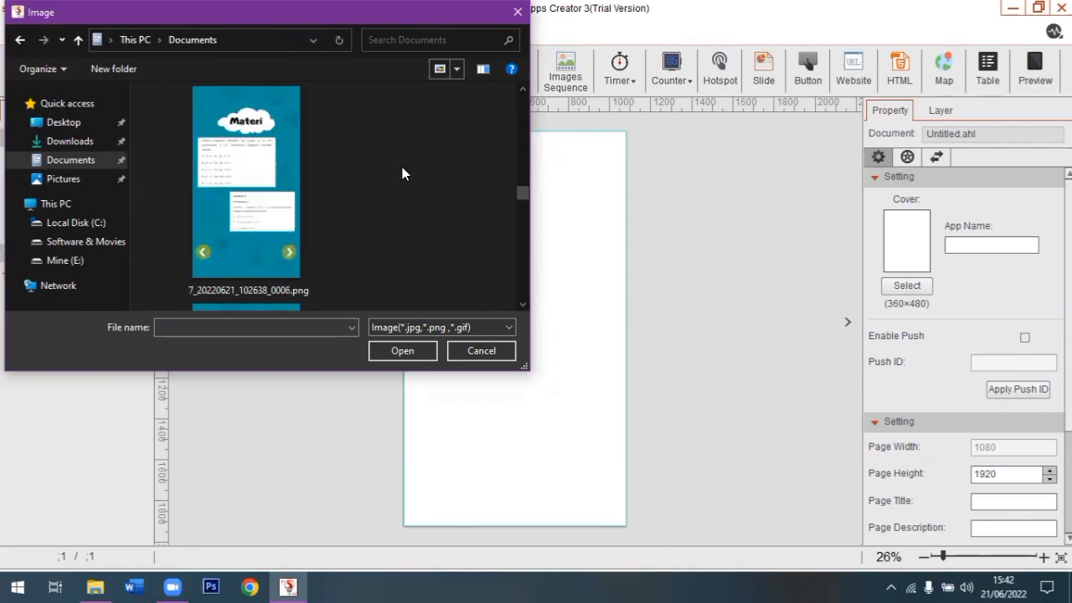
scroll(402, 171, "up", 5)
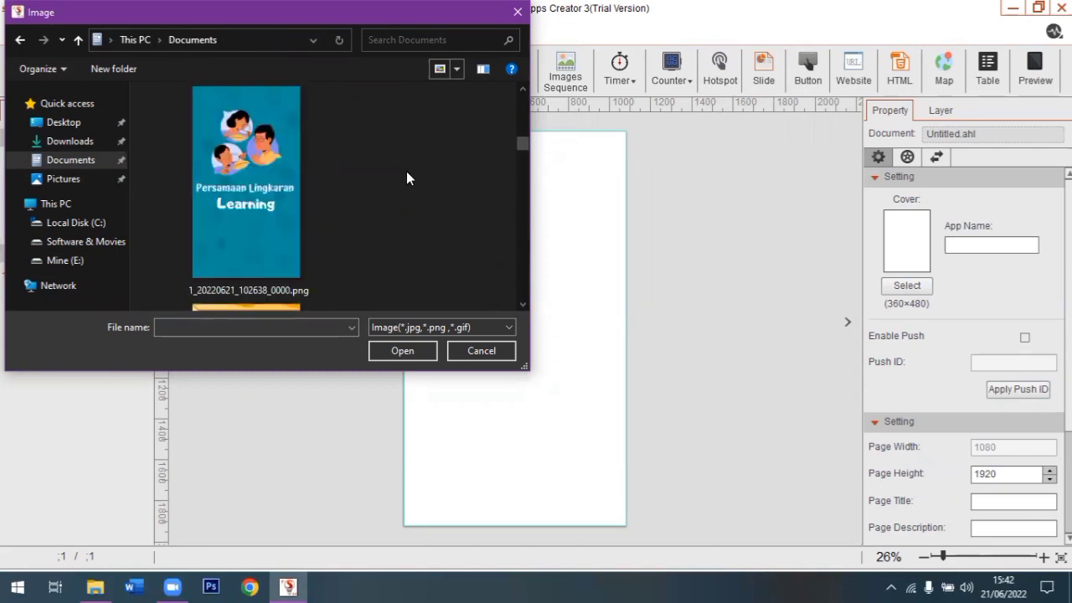
scroll(282, 173, "down", 2)
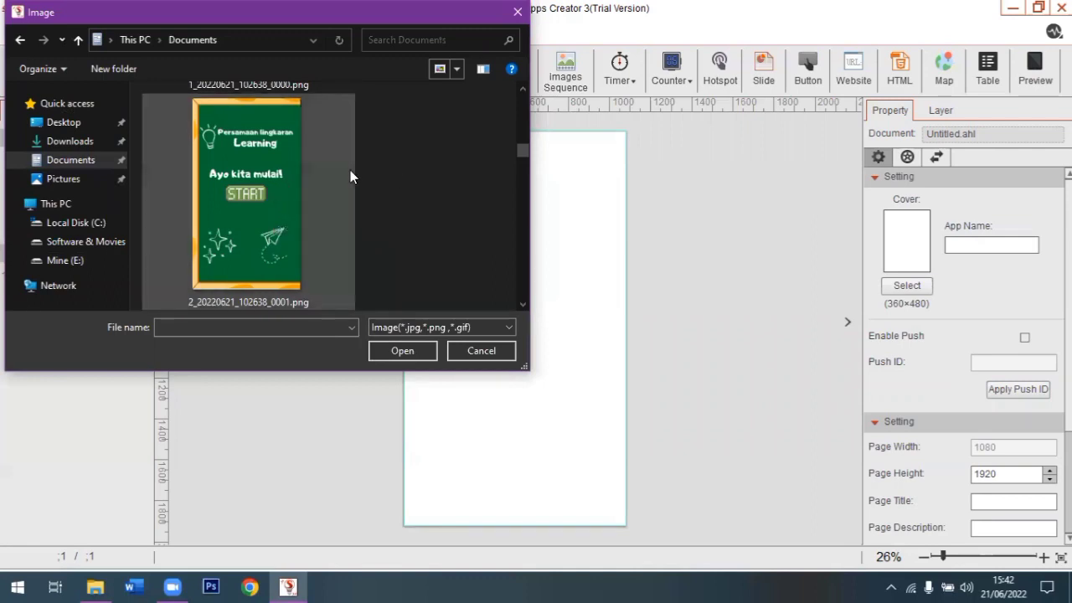
scroll(346, 156, "up", 2)
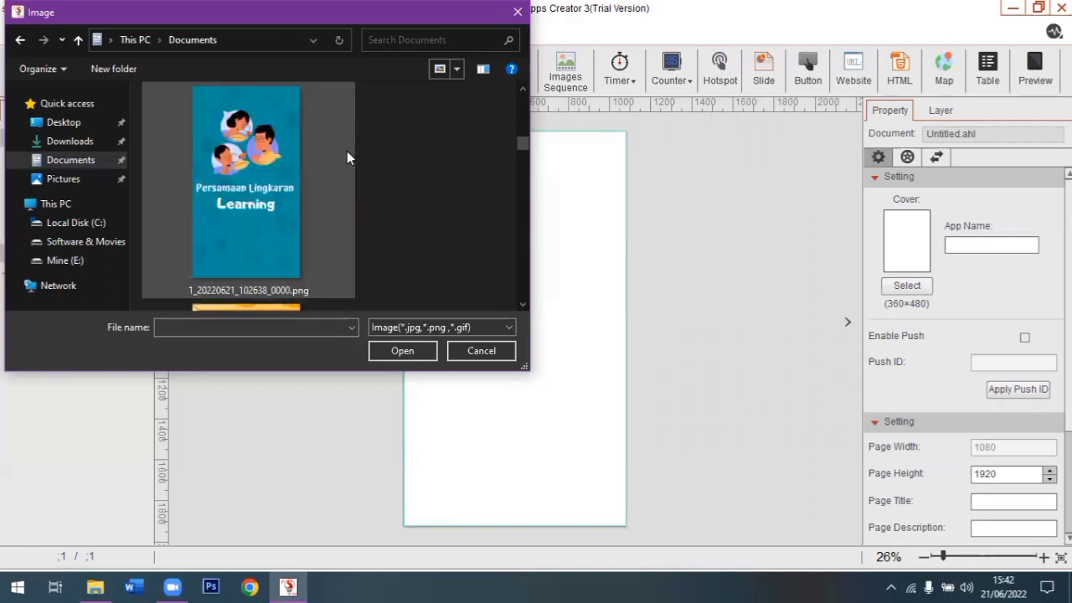
scroll(293, 172, "down", 2)
scroll(239, 194, "down", 1)
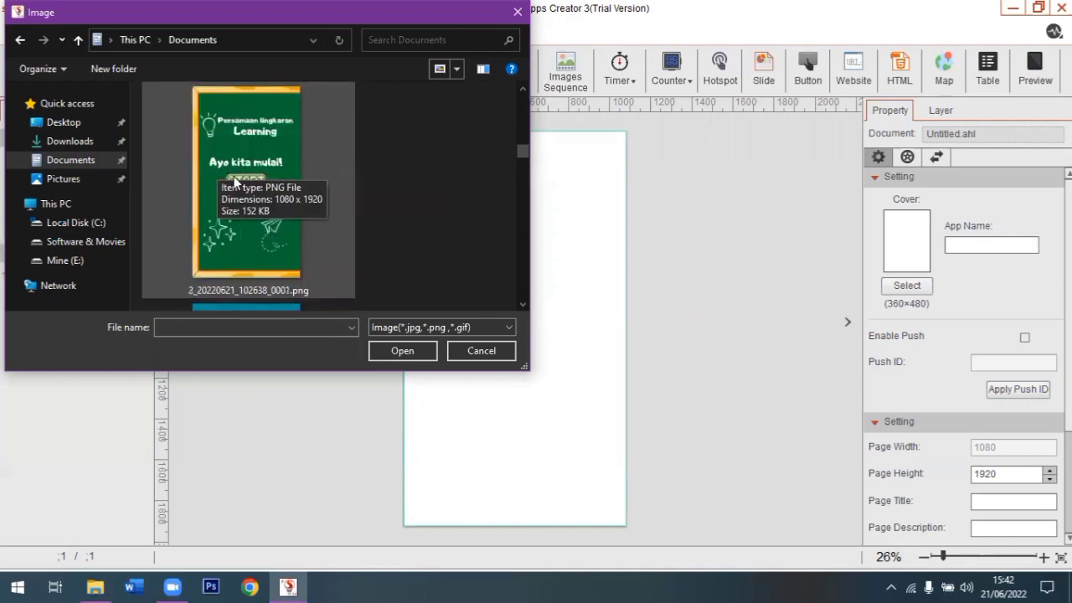
scroll(238, 188, "down", 2)
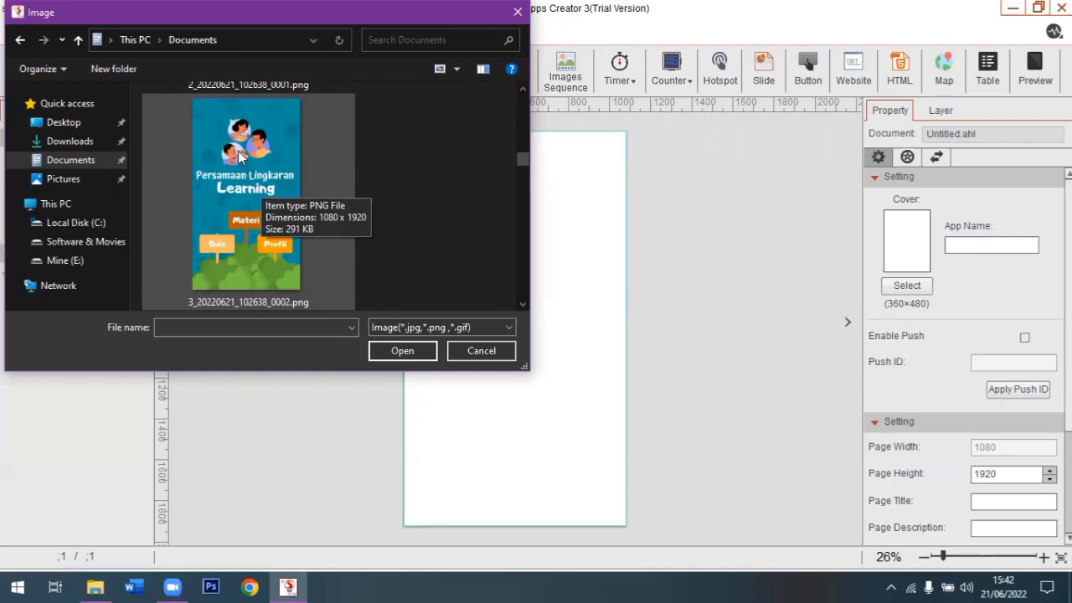
scroll(383, 163, "down", 4)
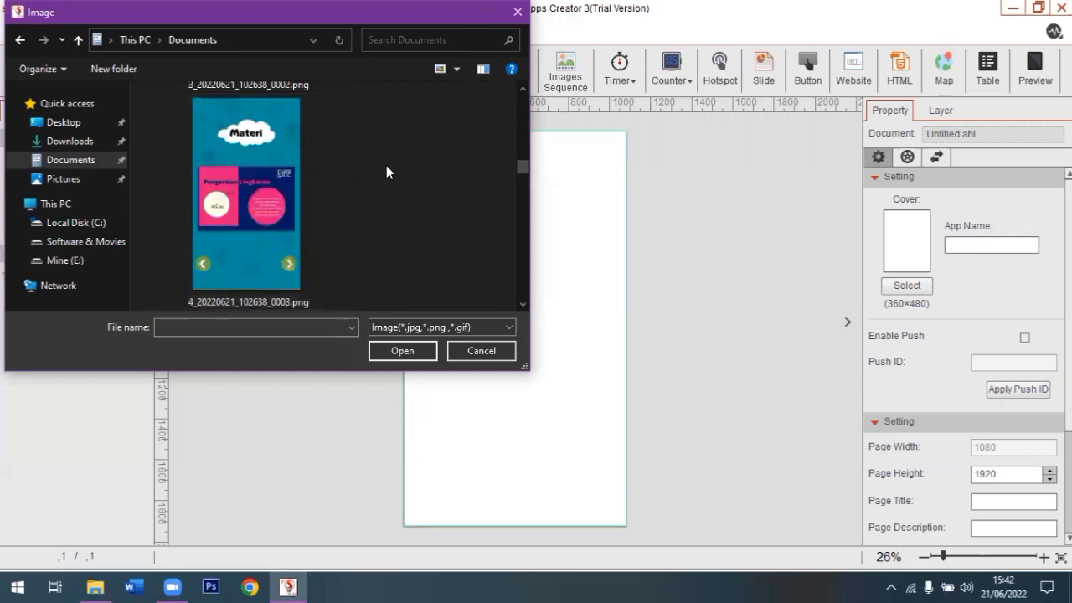
scroll(381, 165, "down", 6)
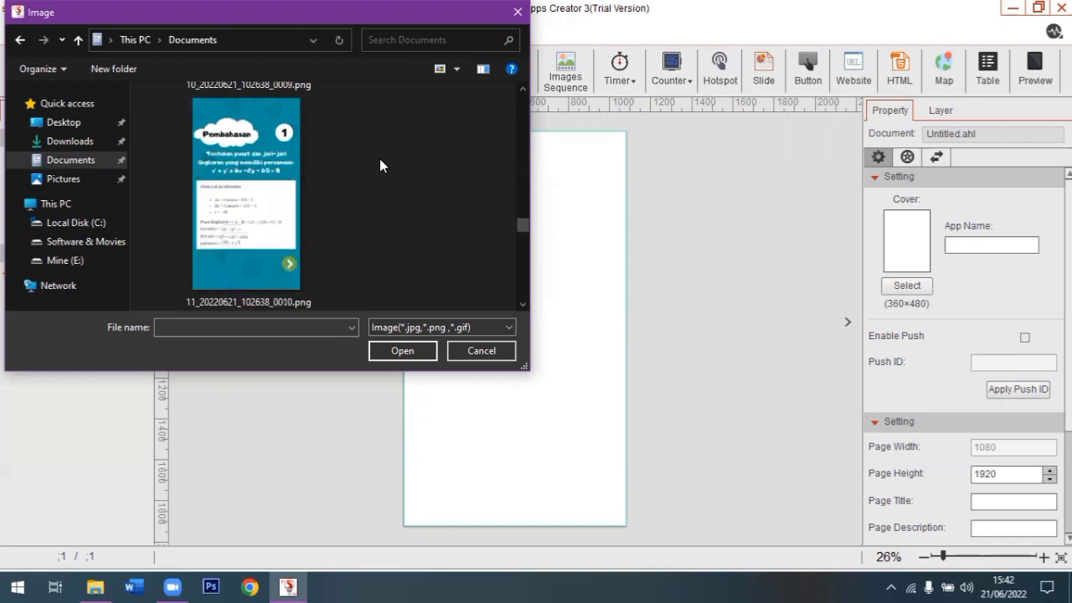
scroll(379, 165, "up", 8)
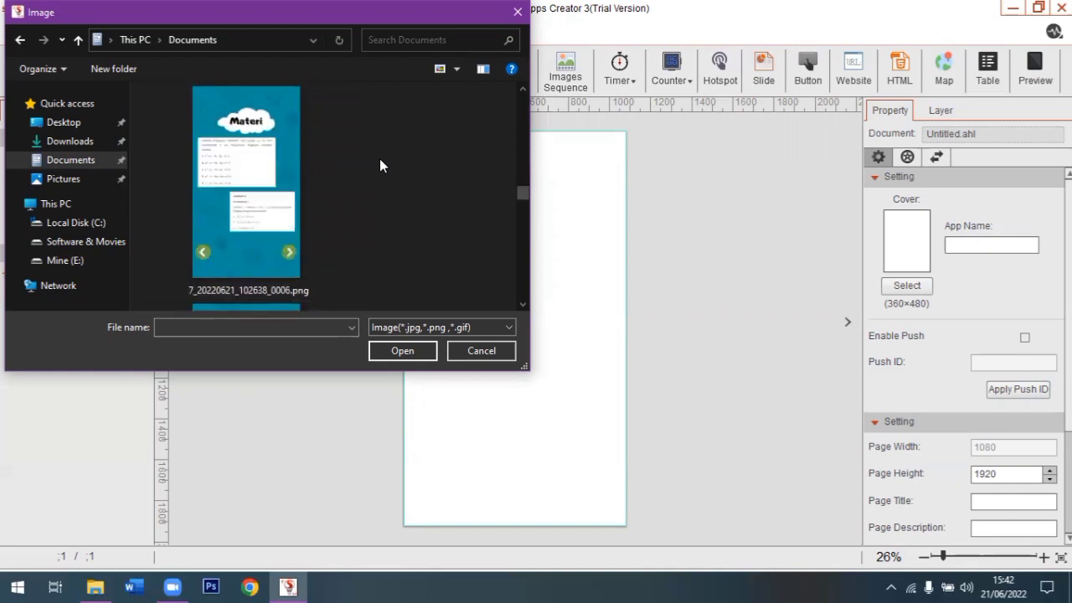
scroll(378, 163, "up", 4)
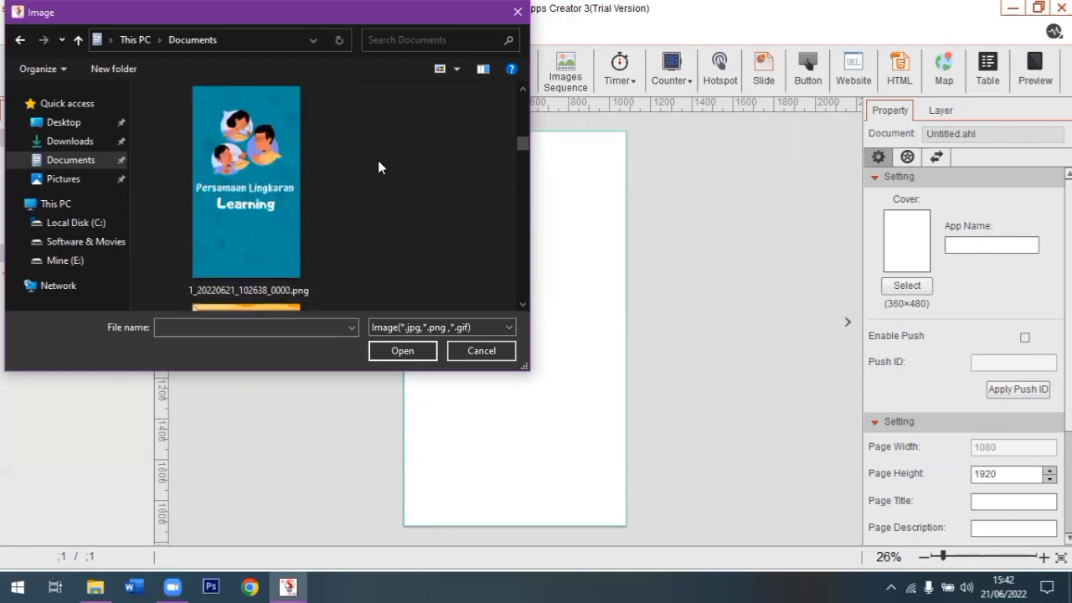
left_click(470, 351)
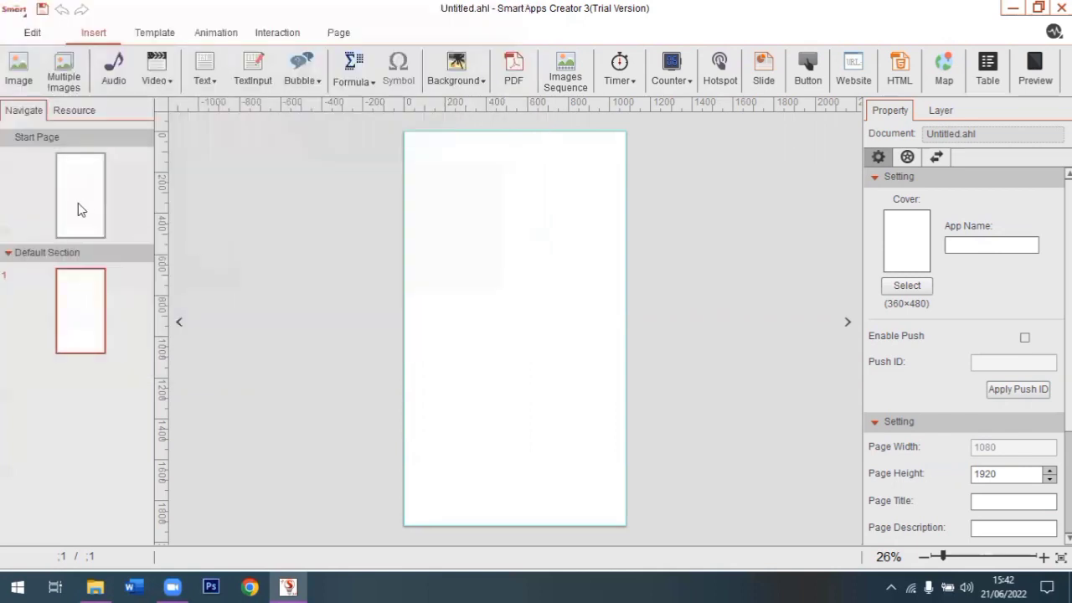
Make the blank Start Page the active page for editing
left_click(74, 189)
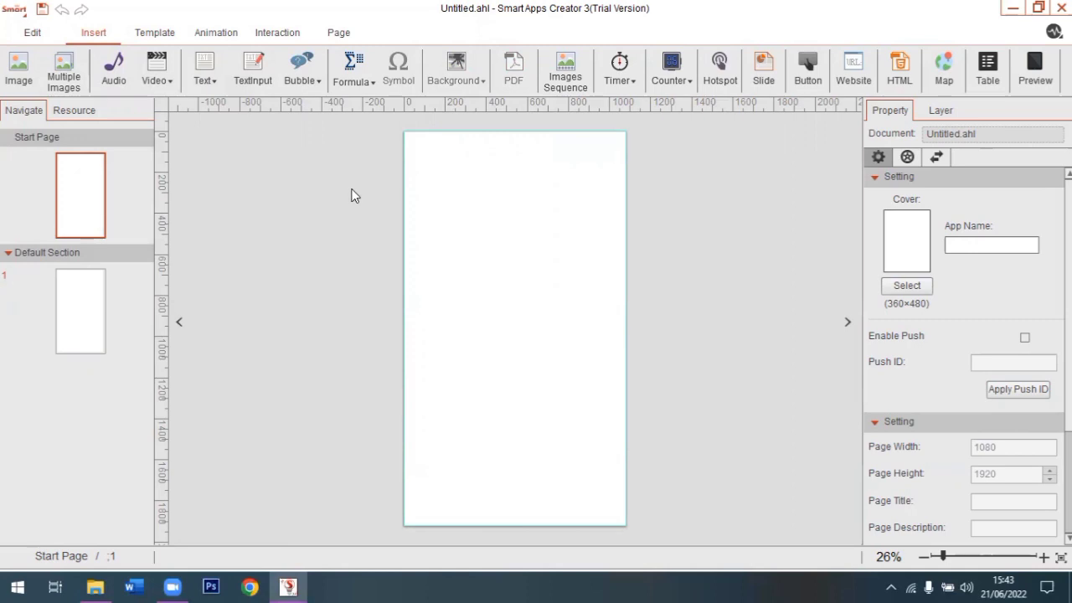
left_click(19, 69)
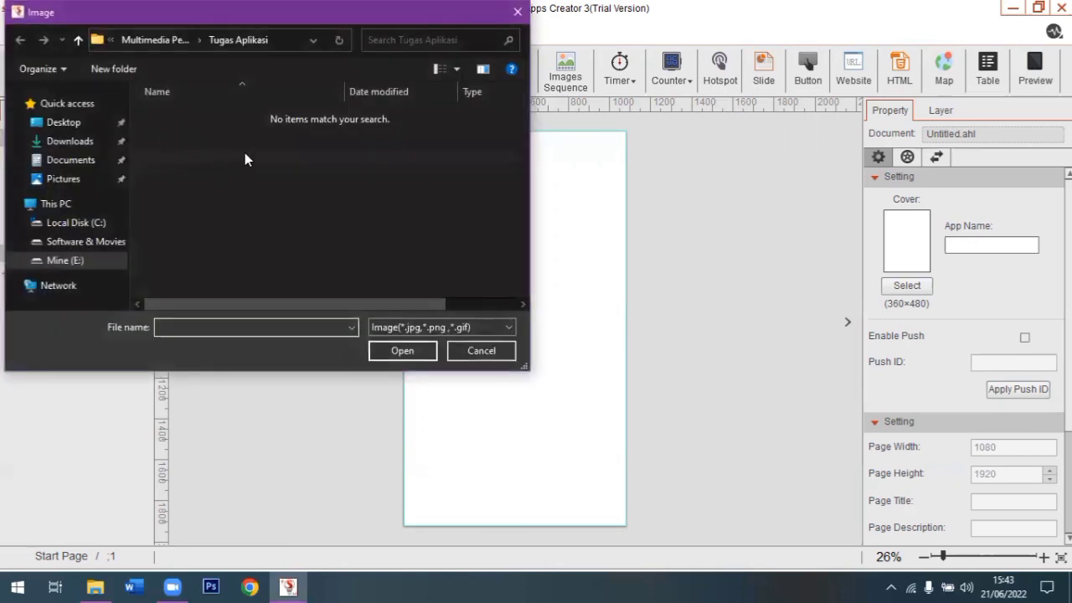
left_click(81, 159)
left_click(83, 142)
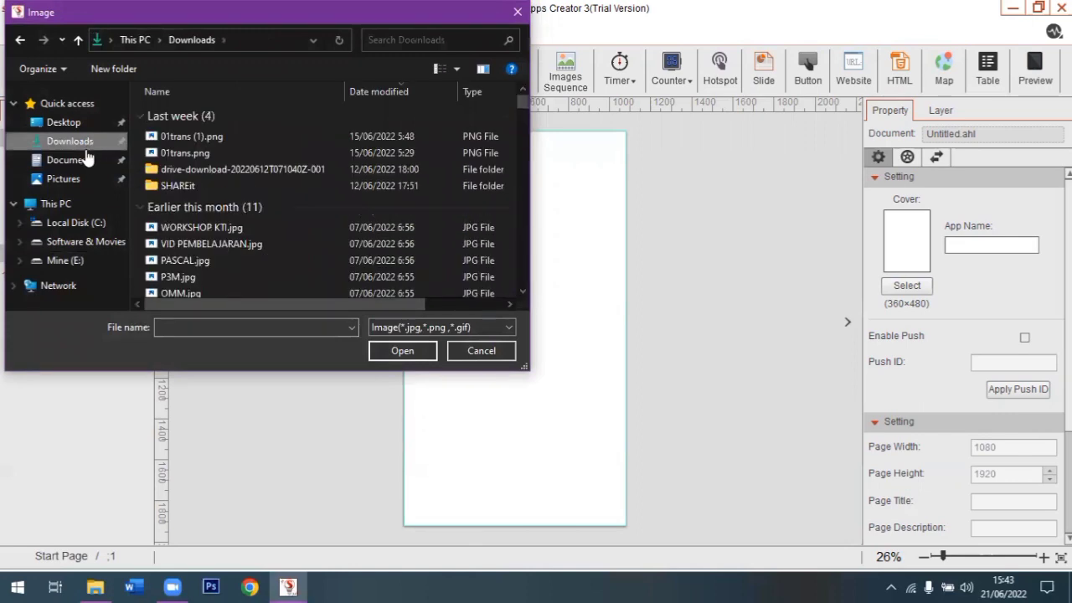
left_click(108, 158)
scroll(234, 180, "down", 2)
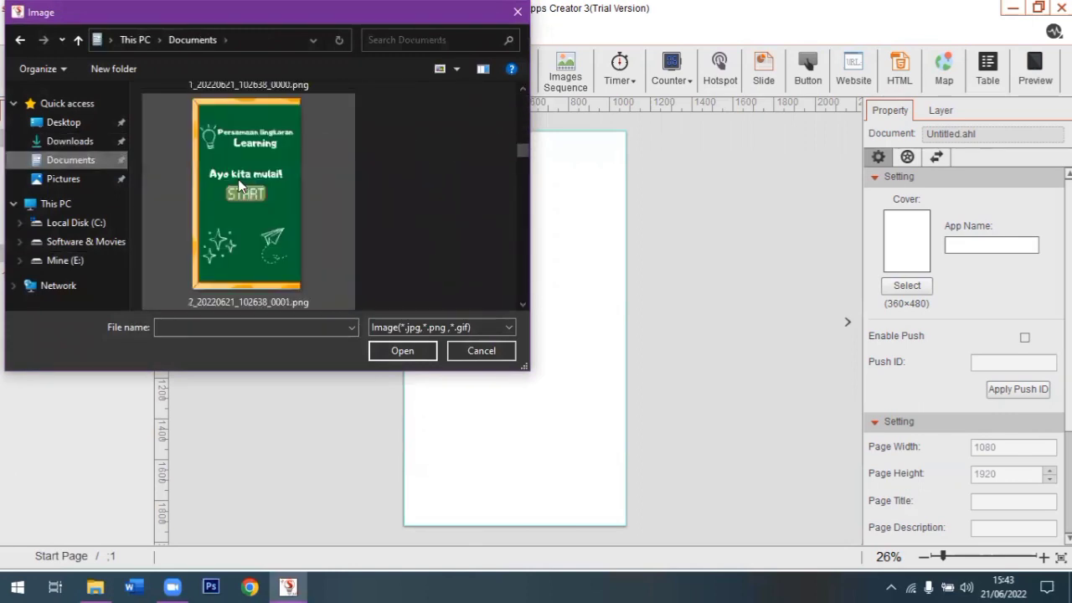
scroll(255, 178, "up", 1)
scroll(243, 164, "down", 1)
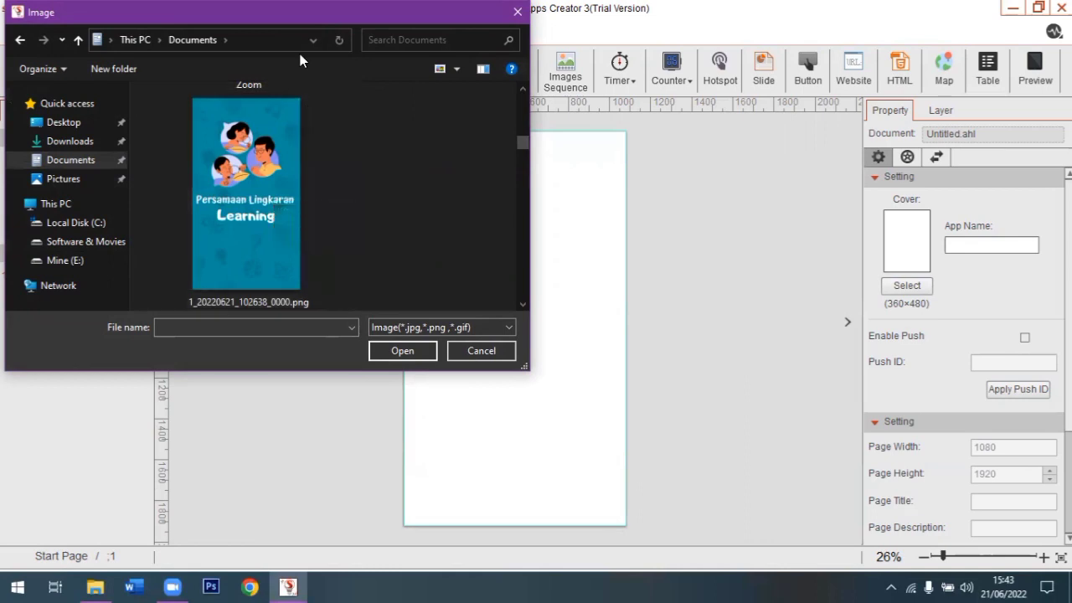
left_click_drag(281, 12, 280, 70)
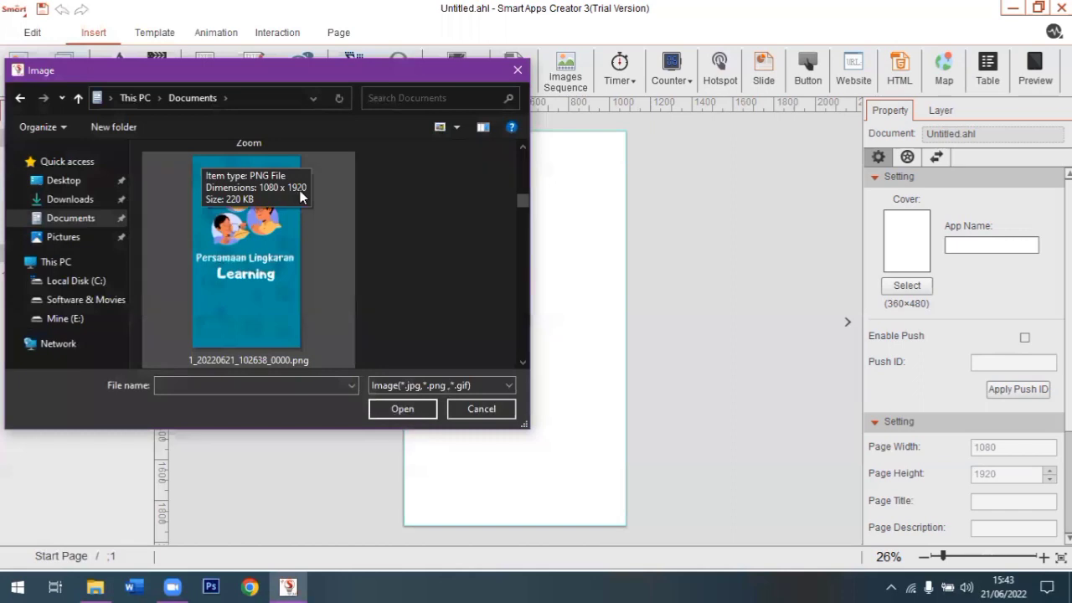
left_click(322, 244)
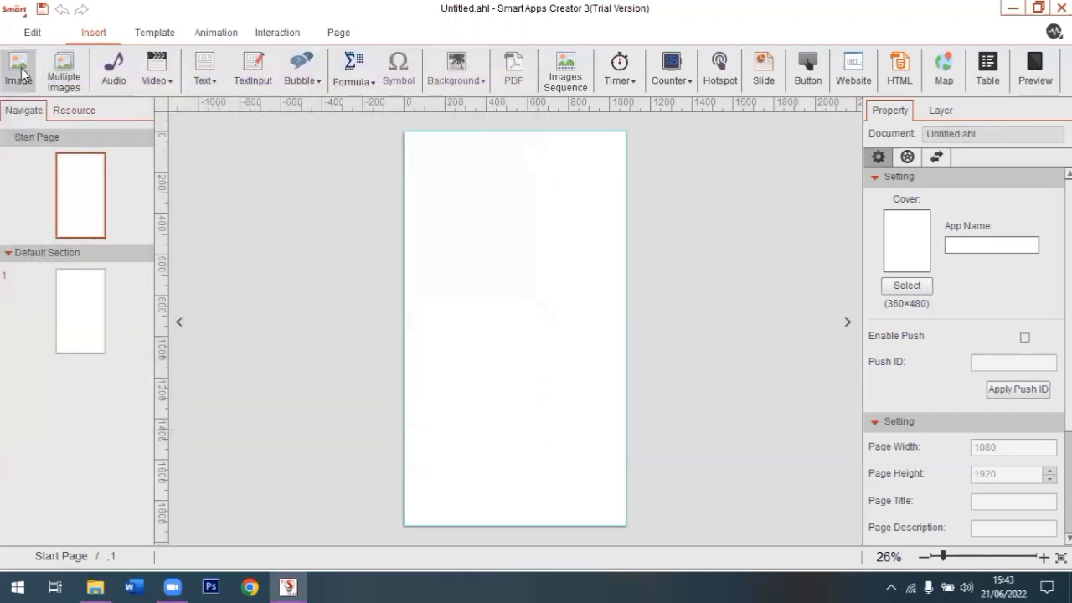
Insert the opening-screen image 1_20220621_102638_0000.png from the Documents folder on the Start Page and deselect it
left_click(22, 73)
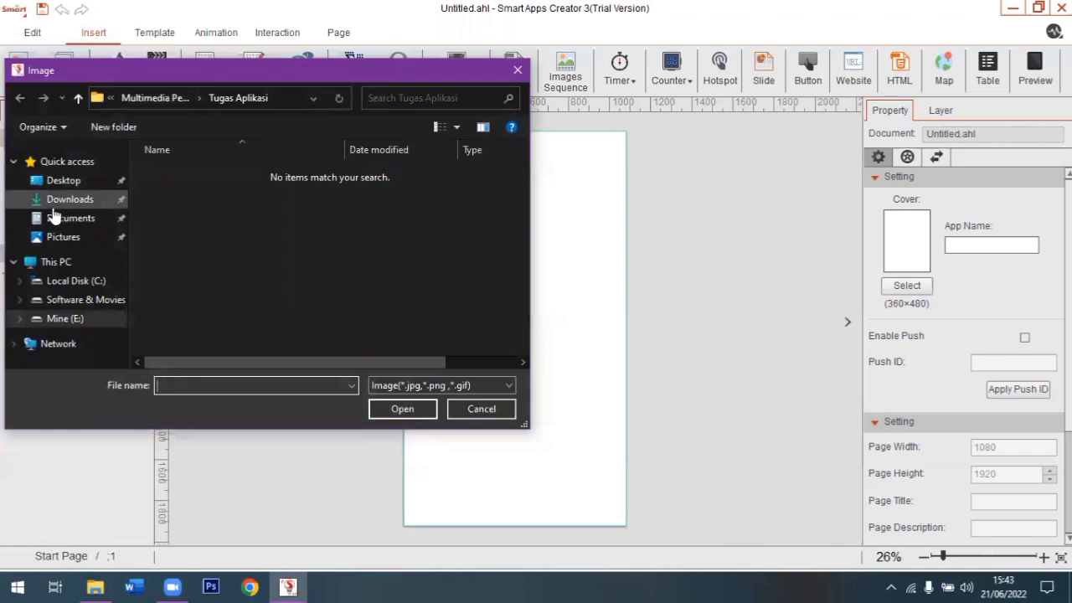
left_click(57, 204)
left_click(60, 219)
scroll(324, 254, "down", 5)
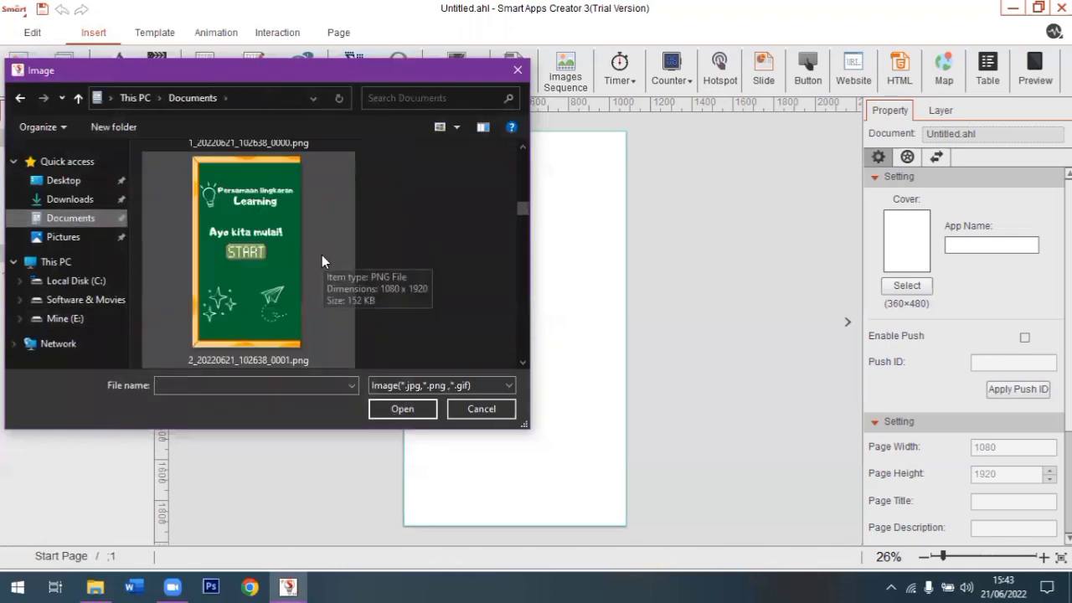
scroll(270, 246, "down", 2)
left_click(255, 221)
left_click(415, 411)
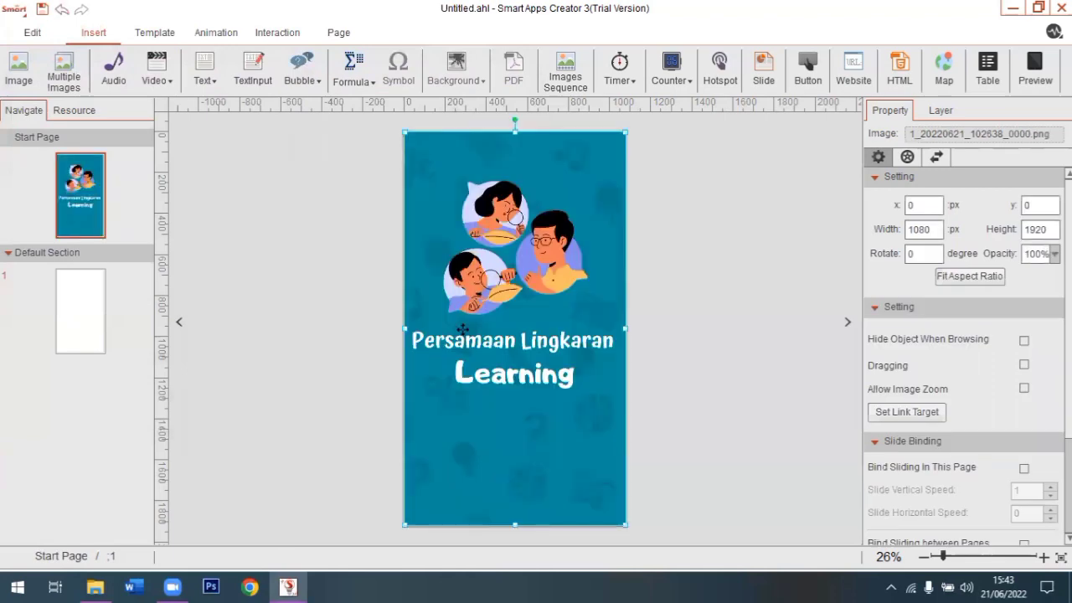
left_click(373, 299)
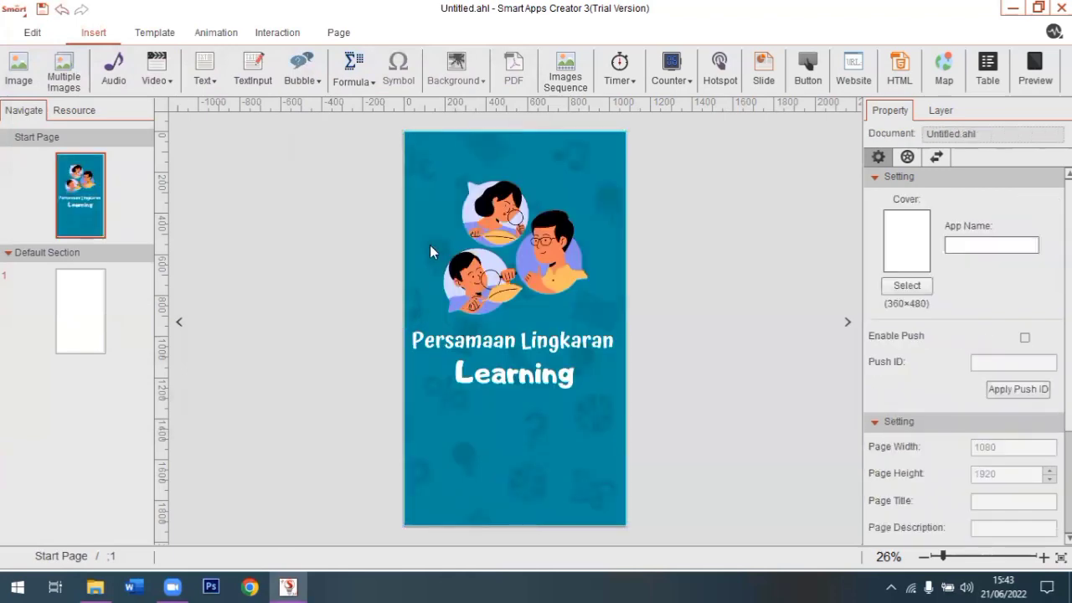
Preview the app in the phone simulator with only the Start Page filled, and close the preview
left_click(1035, 84)
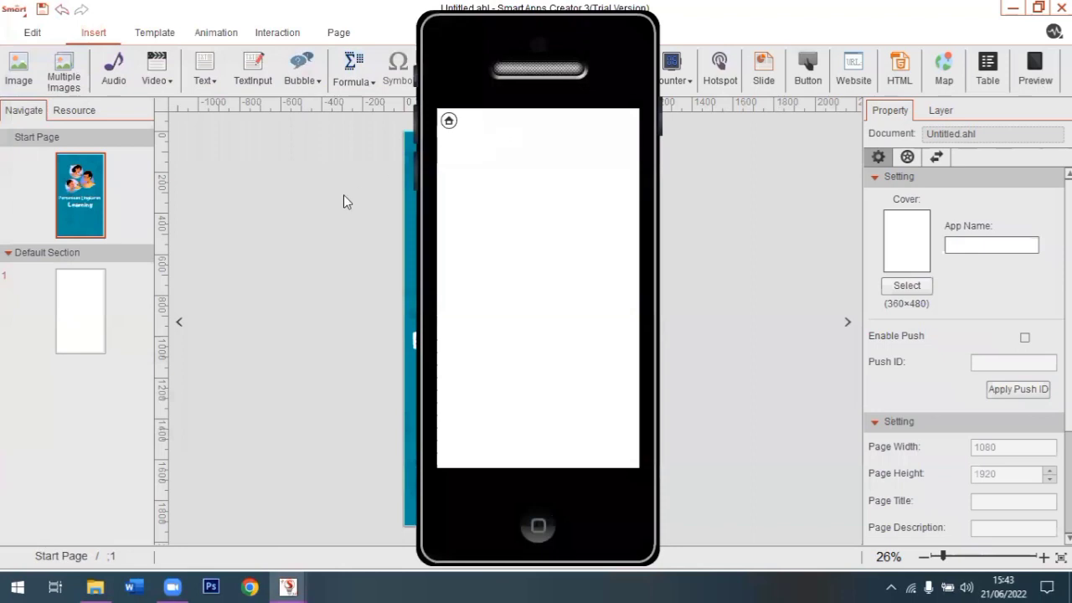
left_click(221, 202)
Insert the START screen image 2_20220621_102638_0001.png on page 1 of the Default Section
left_click(76, 299)
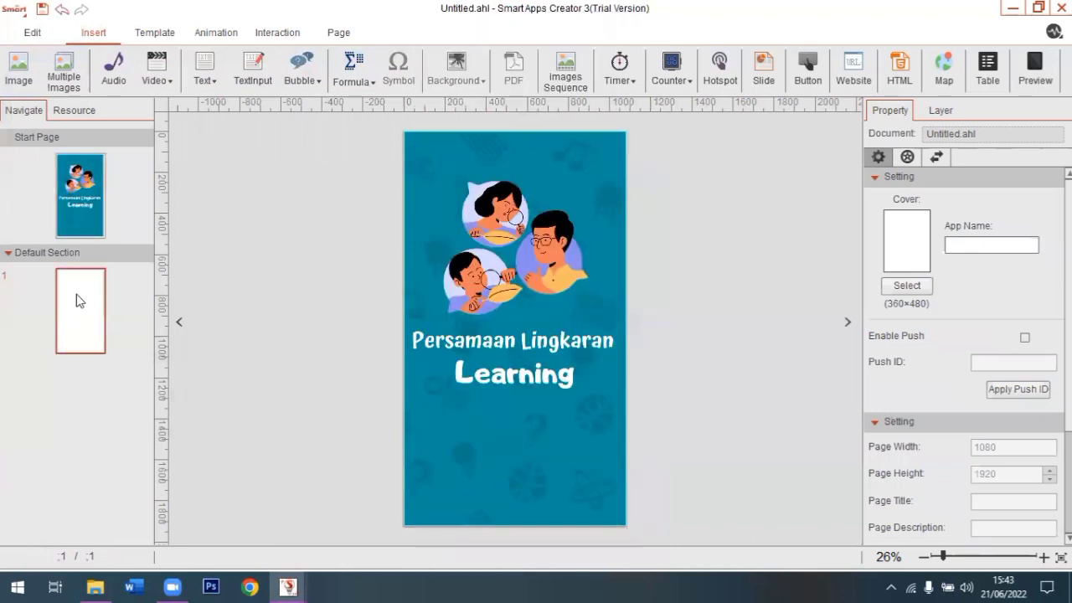
left_click(23, 87)
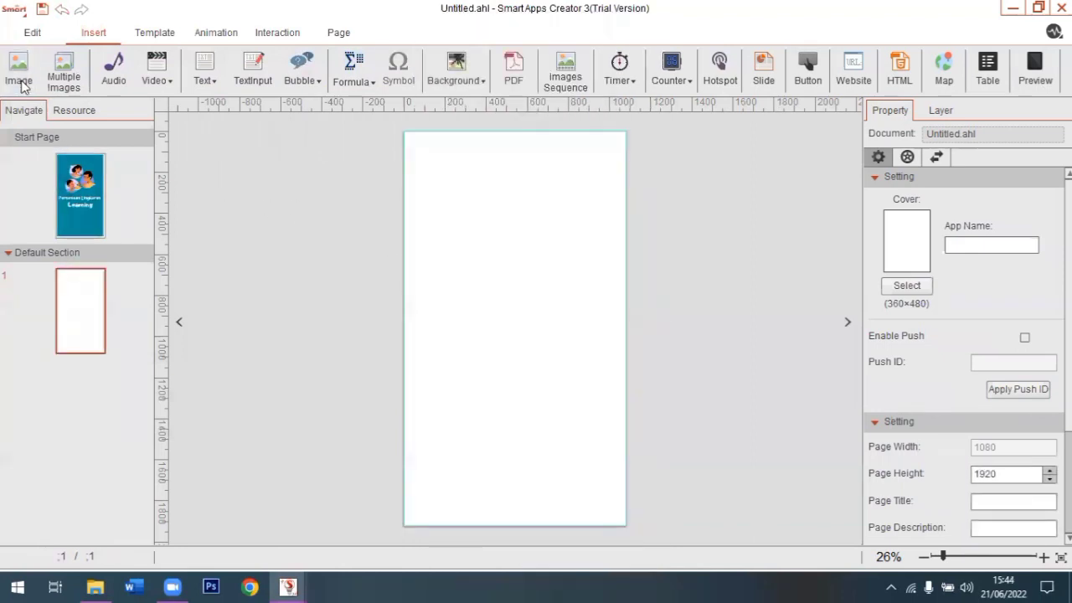
scroll(229, 237, "down", 3)
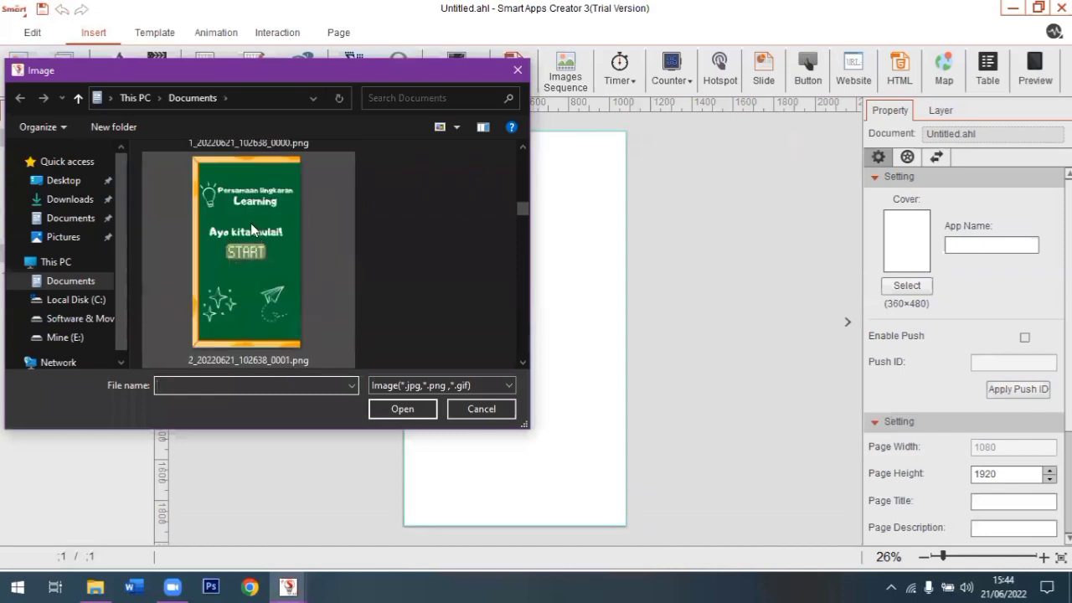
double_click(251, 230)
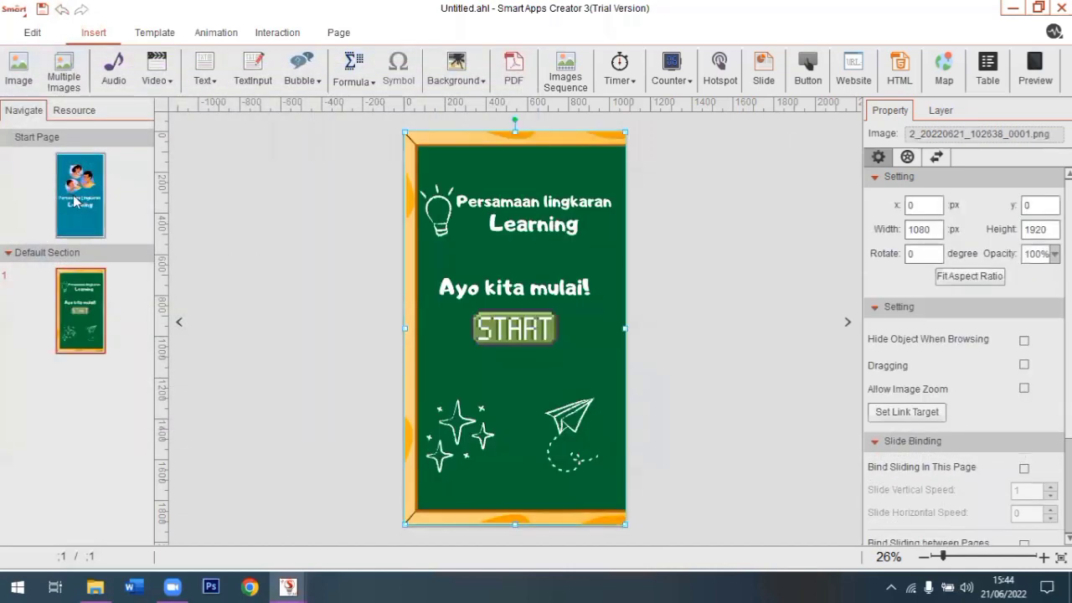
Return to the Start Page and preview how the app opens in the phone simulator
left_click(75, 199)
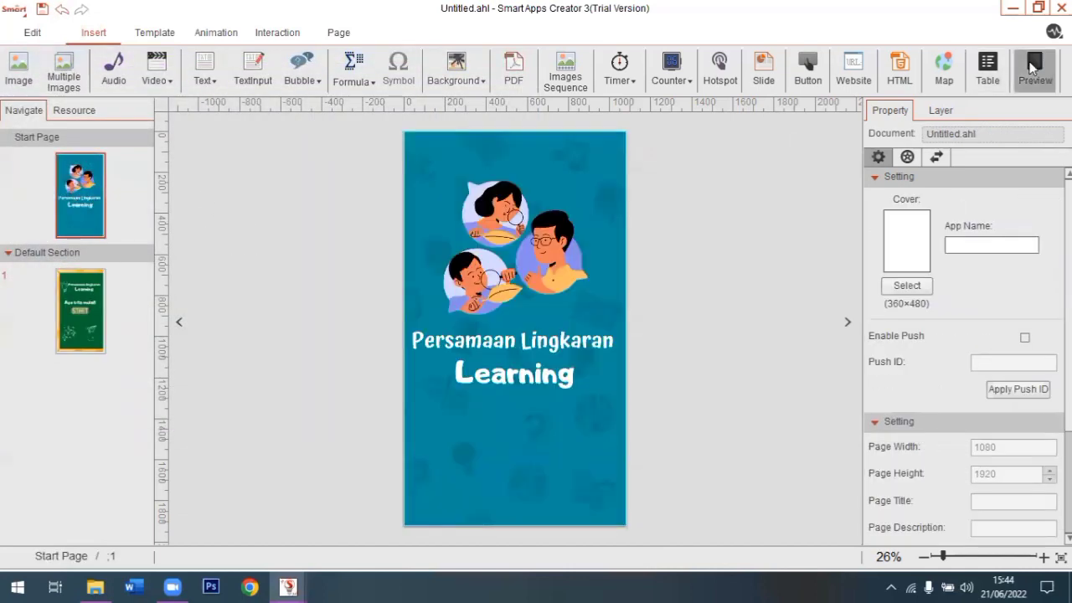
left_click(1033, 69)
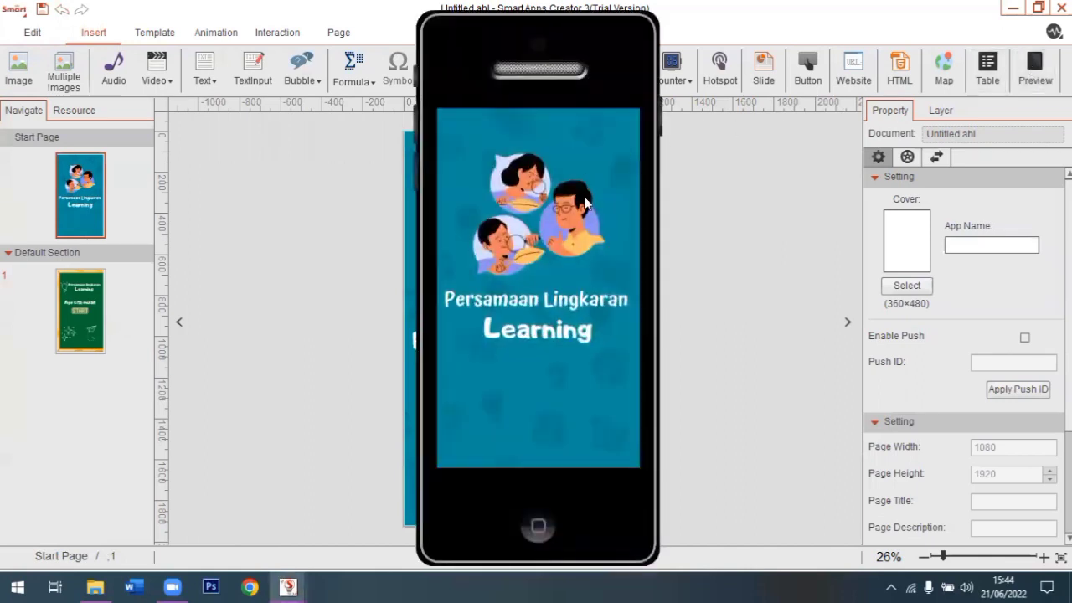